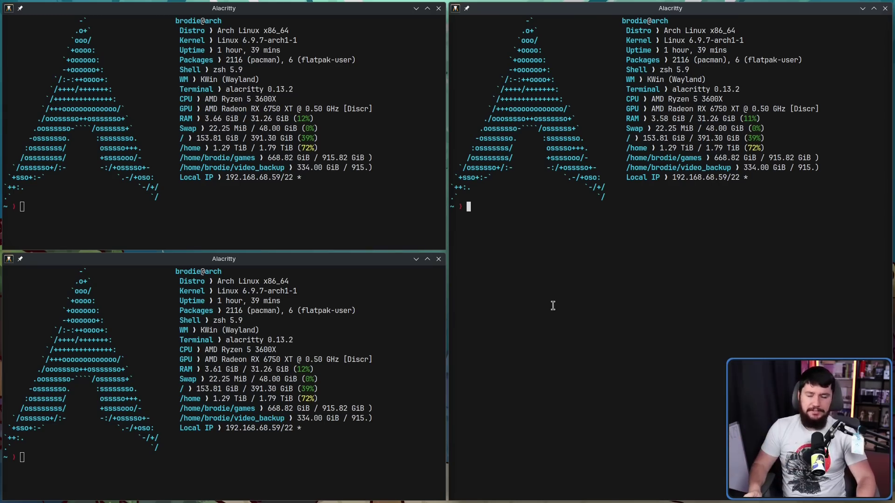
# Switch to the virtual desktop holding Firefox and enlarge the Polonium usage page to 150%.
pyautogui.press('super+2')
pyautogui.hotkey('ctrl', '+')
pyautogui.hotkey('ctrl', '+')
pyautogui.hotkey('ctrl', '+')
pyautogui.hotkey('ctrl', '+')
pyautogui.middleClick(456, 284)
# Examine the recommended config settings and optional components in the Extras section of the Polonium usage page.
pyautogui.moveTo(236, 237); pyautogui.dragTo(475, 240)
pyautogui.moveTo(225, 256); pyautogui.dragTo(122, 255)
pyautogui.moveTo(331, 273); pyautogui.dragTo(123, 274)
pyautogui.moveTo(343, 271); pyautogui.dragTo(123, 270)
pyautogui.click(353, 277)
pyautogui.moveTo(333, 269); pyautogui.dragTo(115, 271)
pyautogui.click(156, 269)
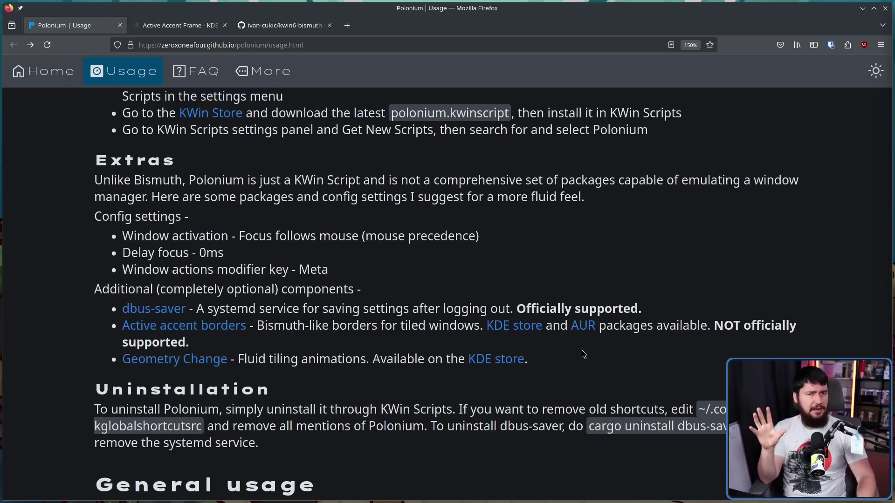
pyautogui.moveTo(544, 365); pyautogui.dragTo(119, 307)
pyautogui.click(338, 318)
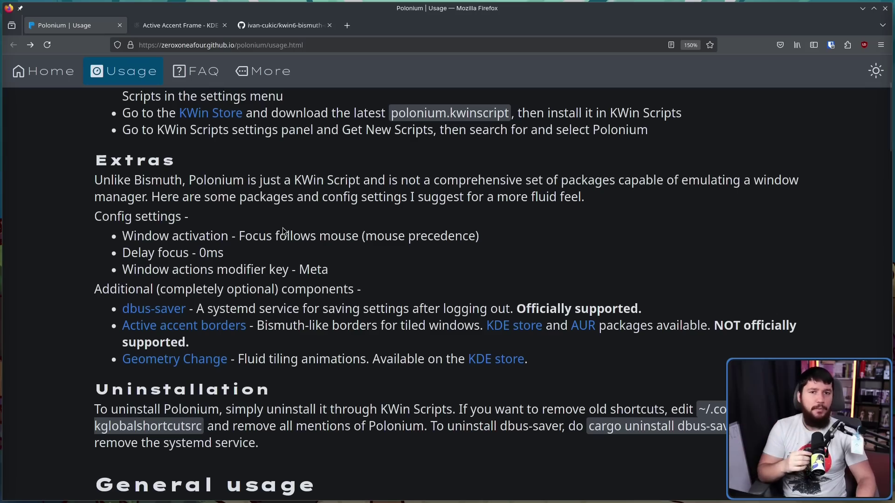
# Look over the Active Accent Frame store page and the kwin6-bismuth-decoration GitHub README.
pyautogui.click(186, 26)
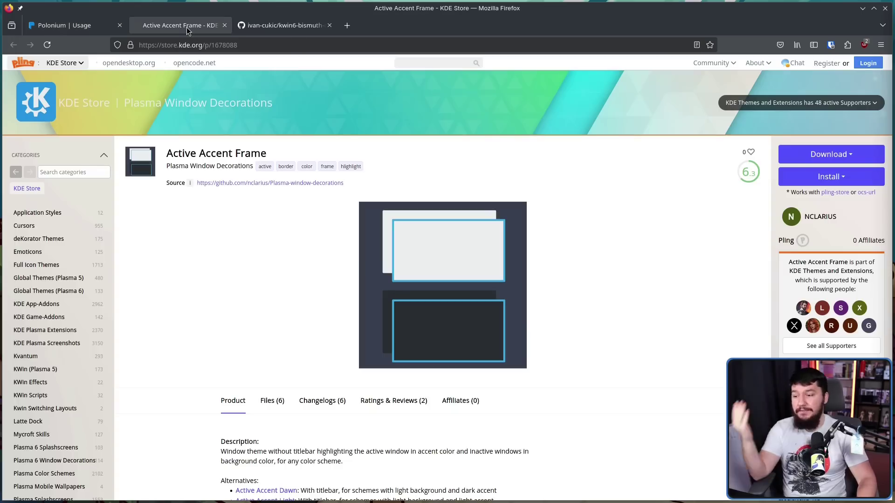
pyautogui.click(293, 31)
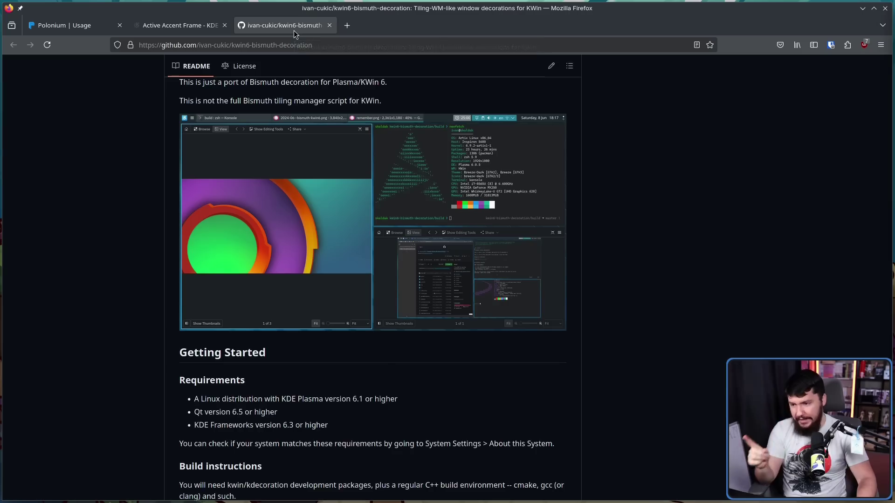
pyautogui.scroll(10, 424, 135)
pyautogui.scroll(-10, 542, 135)
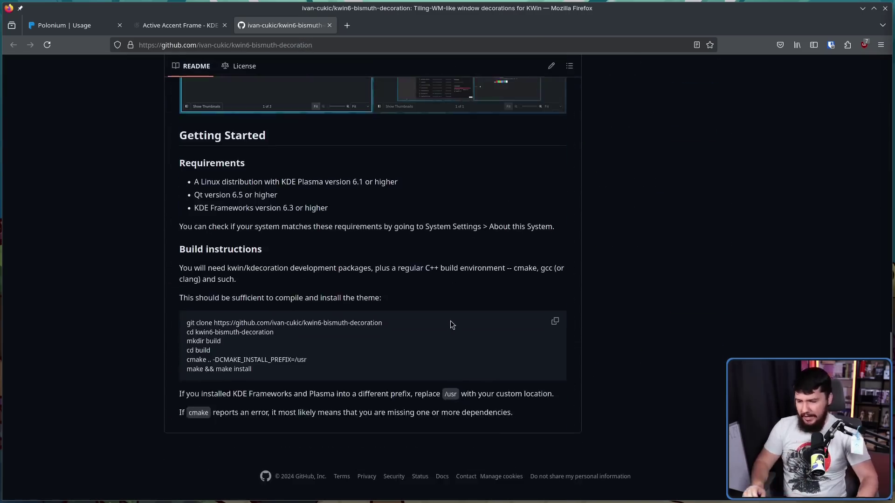
# Enlarge the kwin6-bismuth-decoration page to 150% and examine the build instructions and their command block.
pyautogui.hotkey('ctrl', '+')
pyautogui.hotkey('ctrl', '+')
pyautogui.hotkey('ctrl', '+')
pyautogui.hotkey('ctrl', '+')
pyautogui.scroll(-5, 450, 317)
pyautogui.moveTo(186, 308); pyautogui.dragTo(59, 227)
pyautogui.click(200, 261)
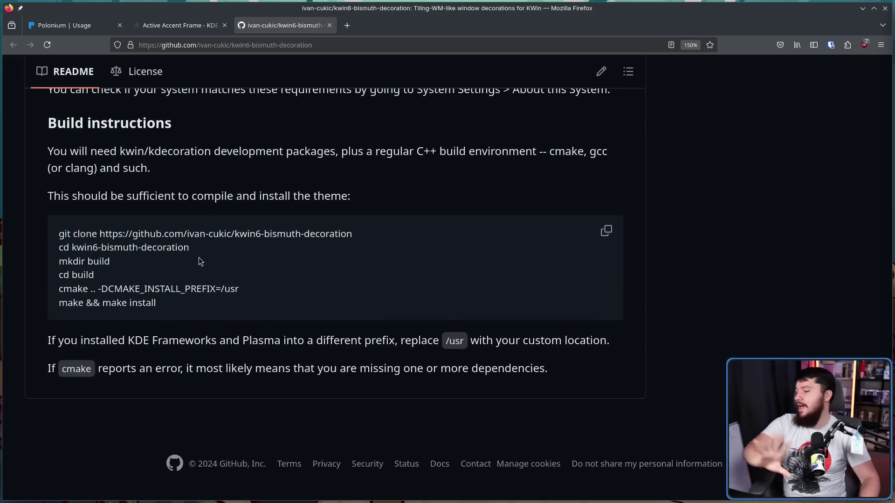
# Search the system for "decor", open the Window Decorations settings, and apply the Bismuth decoration.
pyautogui.moveTo(88, 502)
pyautogui.click(49, 498)
pyautogui.write('decor')
pyautogui.click(85, 75)
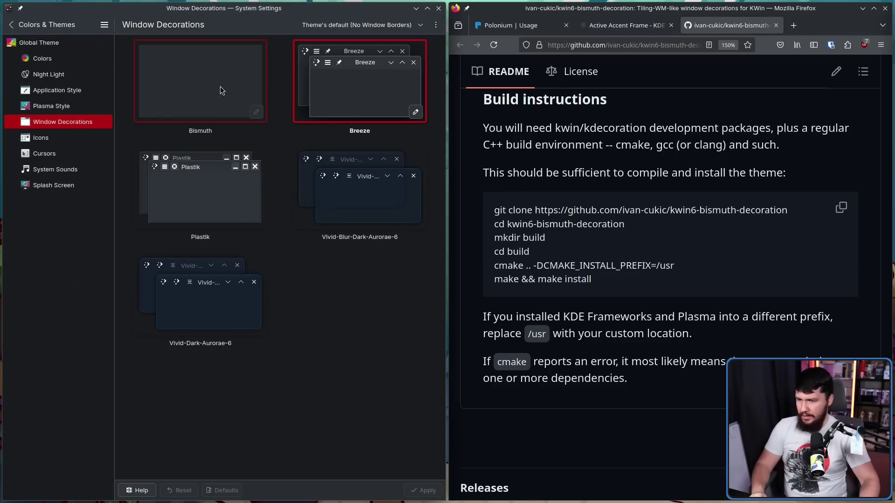
pyautogui.click(205, 84)
pyautogui.click(424, 490)
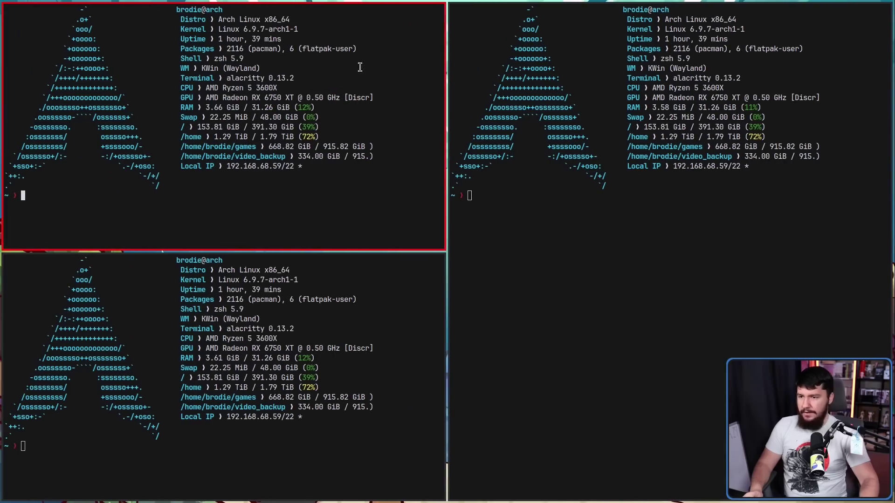
pyautogui.click(388, 175)
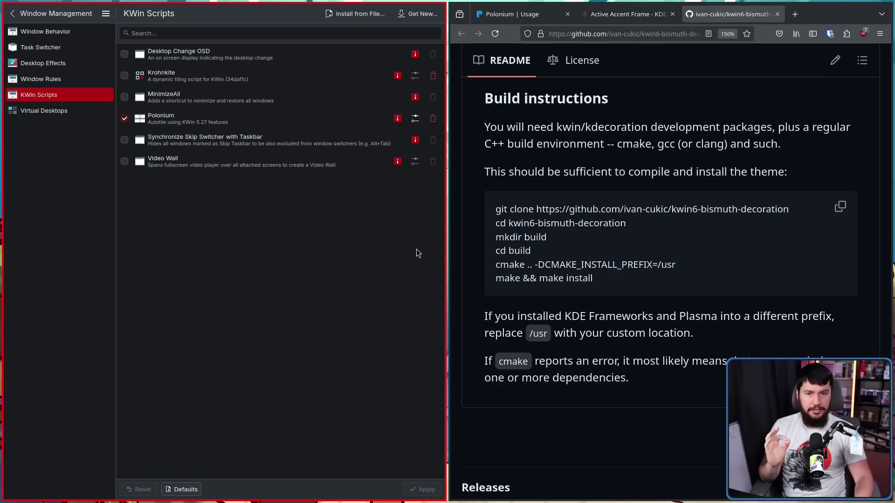
# Inspect the Border visibility options in the Polonium script's configuration and close it with Border all kept.
pyautogui.click(415, 118)
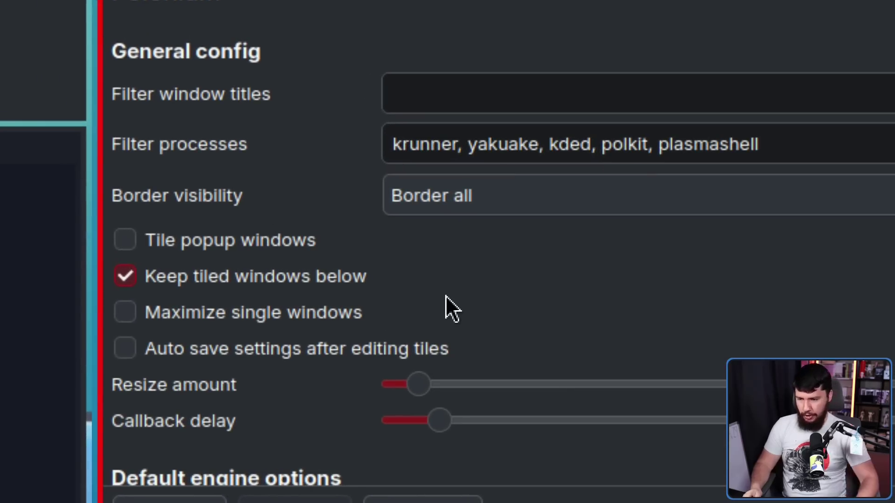
pyautogui.click(473, 194)
pyautogui.click(473, 194)
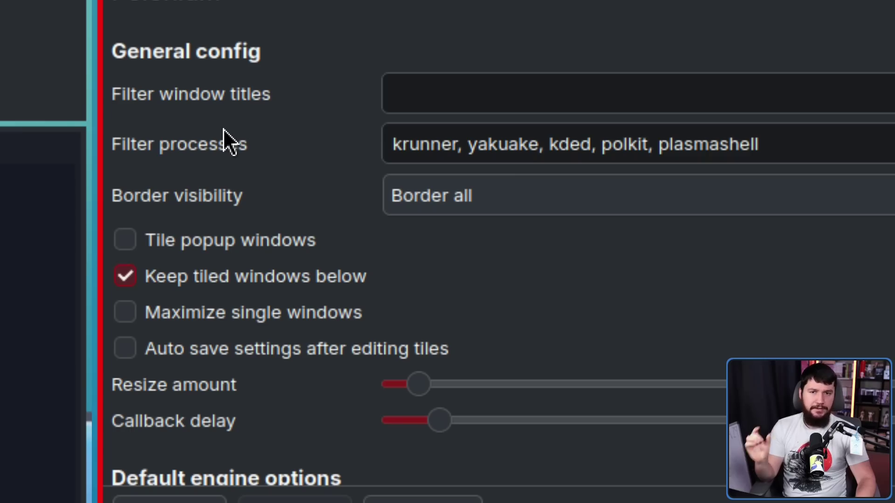
pyautogui.click(472, 195)
pyautogui.click(477, 193)
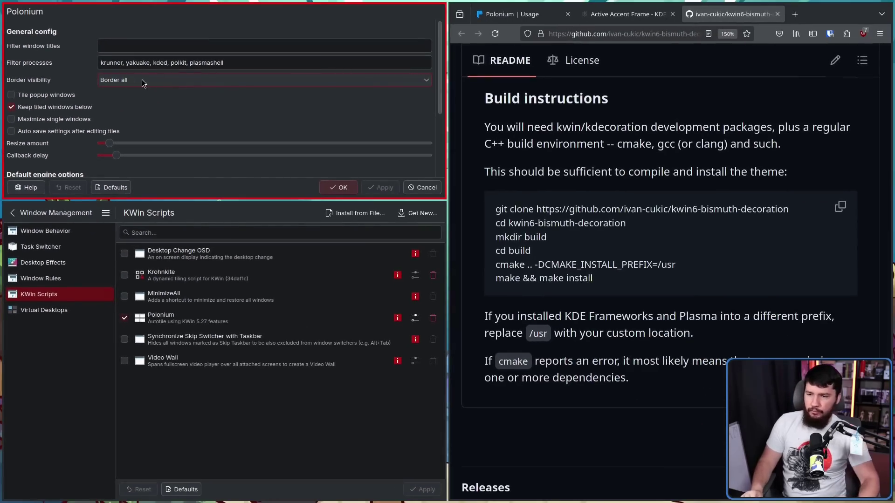
pyautogui.press('Escape')
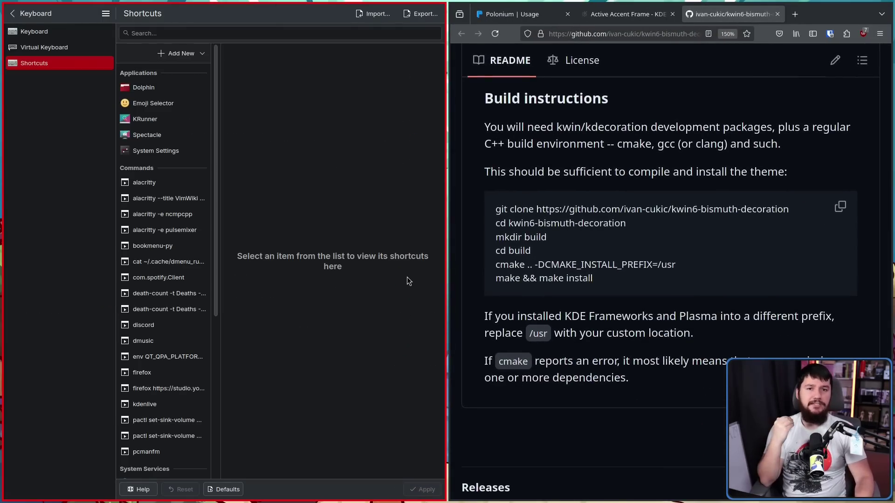
# Filter the keyboard shortcuts by "polon" and open the matching entry to view its Polonium shortcuts.
pyautogui.click(196, 29)
pyautogui.write('polon')
pyautogui.click(171, 86)
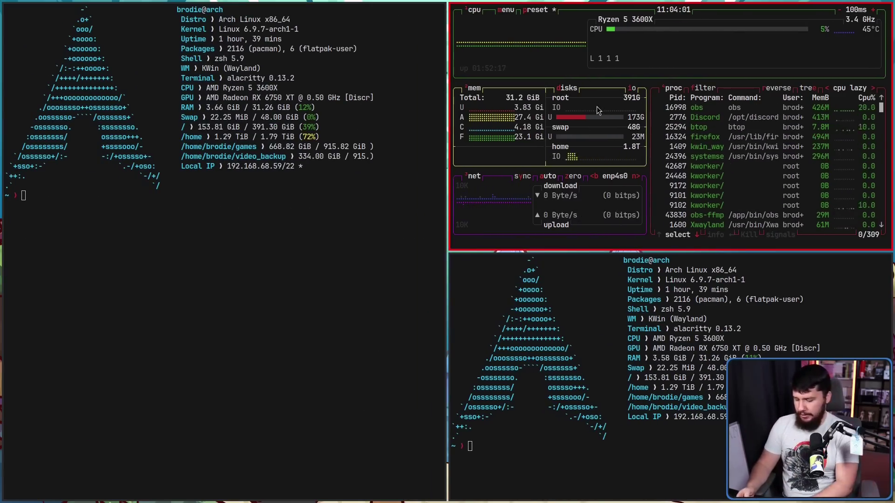
# Focus the left terminal and rearrange the tiles so btop fills the left half and both terminals stack on the right.
pyautogui.press('super+h')
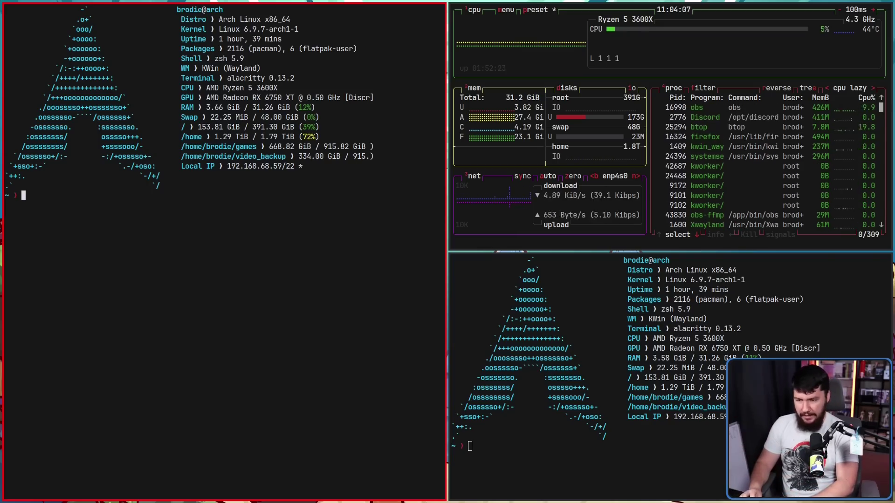
pyautogui.press('super+shift+k')
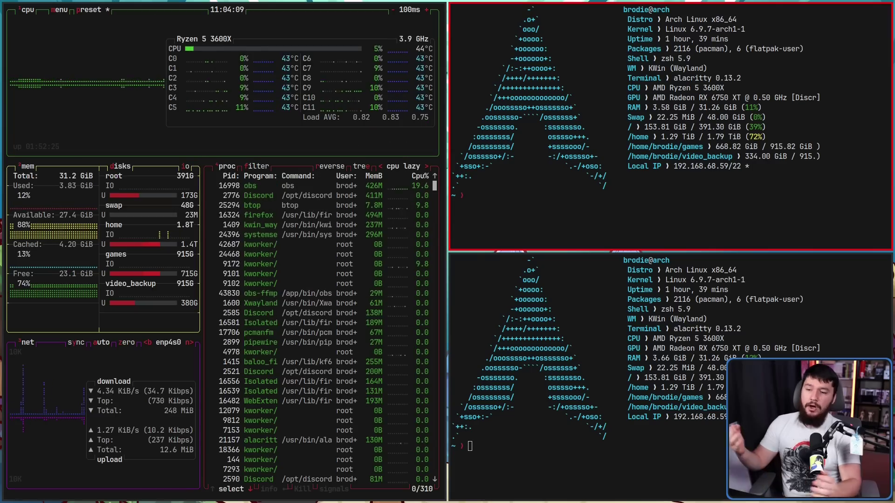
pyautogui.click(583, 288)
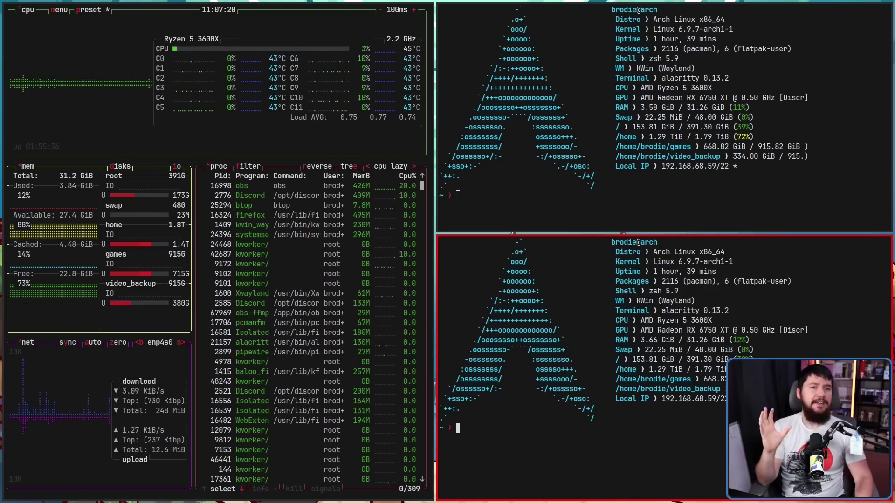
# Lower the divider between the two stacked terminals freehand, then fine-tune it down and back up with Polonium's resize commands.
pyautogui.click(827, 200)
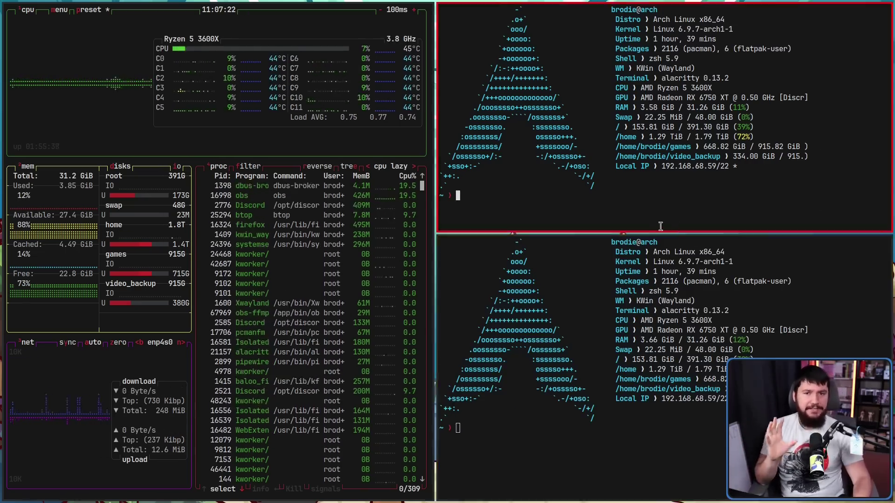
pyautogui.moveTo(623, 231); pyautogui.dragTo(645, 252)
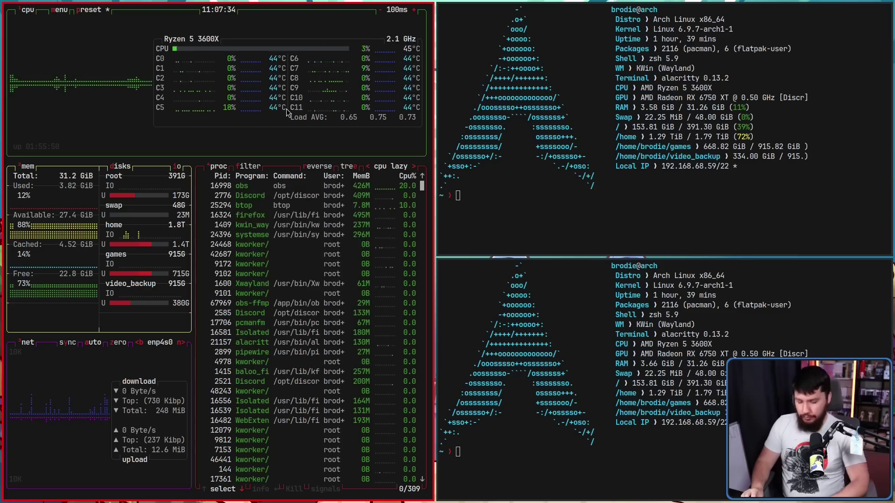
pyautogui.press('super+l')
pyautogui.press('super+ctrl+j')
pyautogui.press('super+ctrl+k')
pyautogui.press('super+ctrl+k')
pyautogui.press('super+ctrl+k')
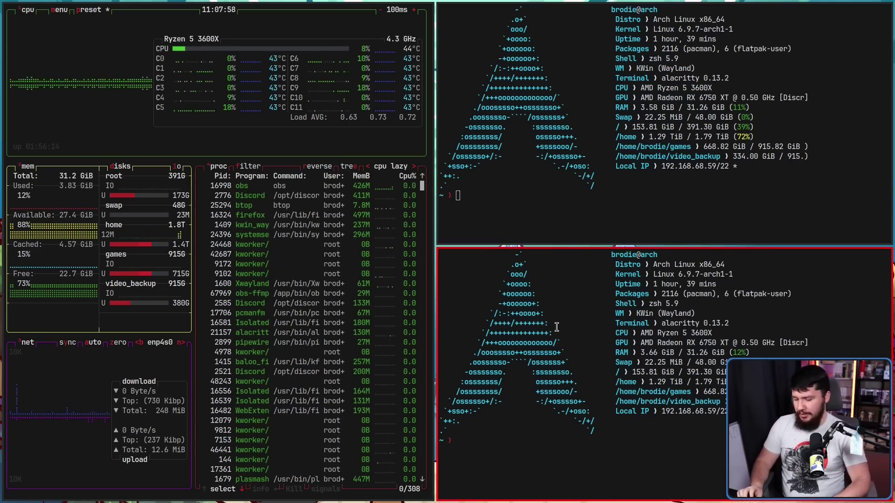
# Resize the column split repeatedly in both directions with Polonium's resize commands, leaving the btop tile slightly wider.
pyautogui.press('ctrl+super+h')
pyautogui.press('ctrl+super+h')
pyautogui.press('ctrl+super+h')
pyautogui.press('ctrl+super+h')
pyautogui.press('ctrl+super+h')
pyautogui.press('ctrl+super+h')
pyautogui.press('ctrl+super+h')
pyautogui.press('ctrl+super+h')
pyautogui.press('ctrl+super+h')
pyautogui.press('ctrl+super+h')
pyautogui.press('ctrl+super+h')
pyautogui.press('ctrl+super+h')
pyautogui.press('ctrl+super+l')
pyautogui.press('ctrl+super+l')
pyautogui.press('ctrl+super+l')
pyautogui.press('ctrl+super+l')
pyautogui.press('ctrl+super+l')
pyautogui.press('ctrl+super+l')
pyautogui.press('ctrl+super+l')
pyautogui.press('ctrl+super+l')
pyautogui.click(637, 162)
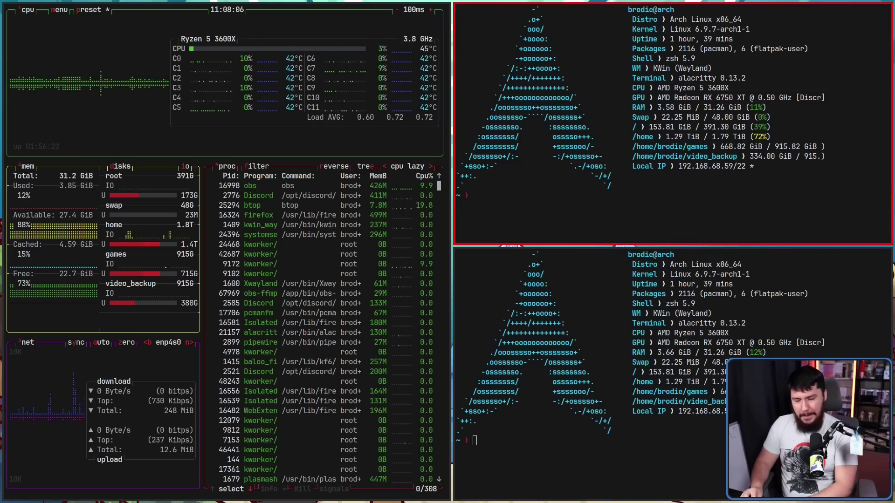
pyautogui.click(489, 250)
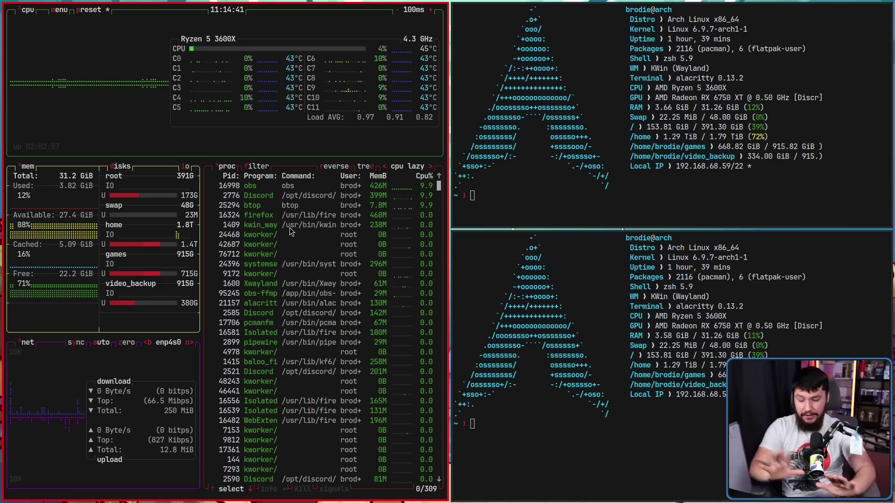
# Move the btop window rightward and upward between tiles in the three-window and four-window layouts.
pyautogui.press('super+shift+l')
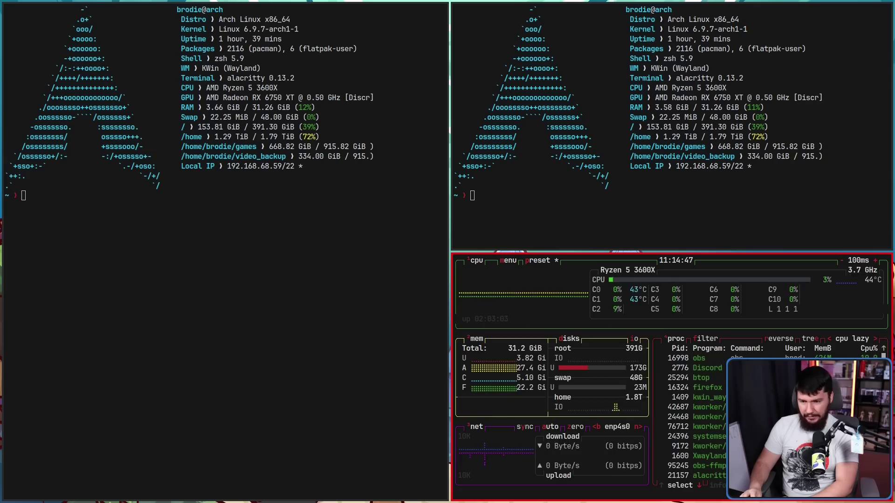
pyautogui.press('super+shift+k')
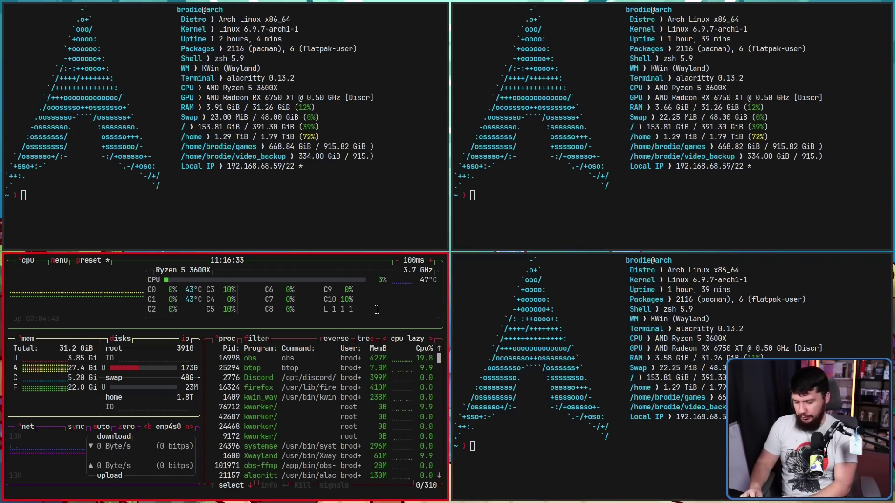
pyautogui.press('super+shift+l')
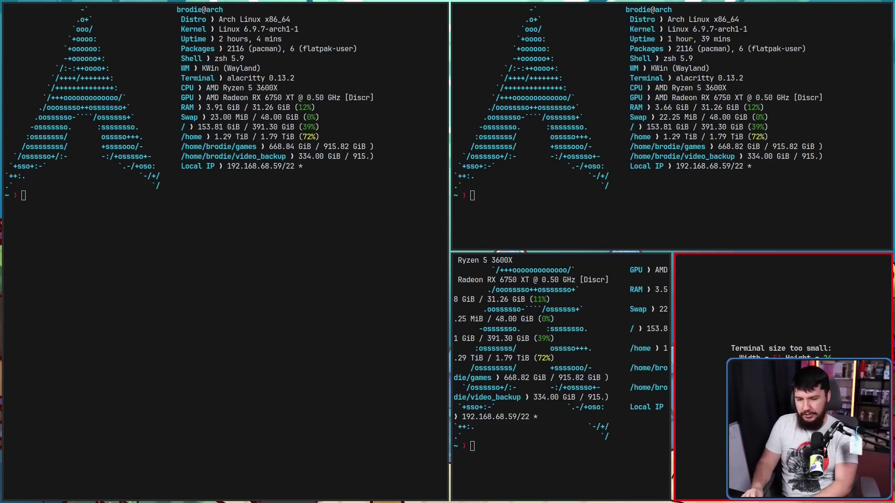
pyautogui.press('super+shift+k')
pyautogui.press('super+shift+l')
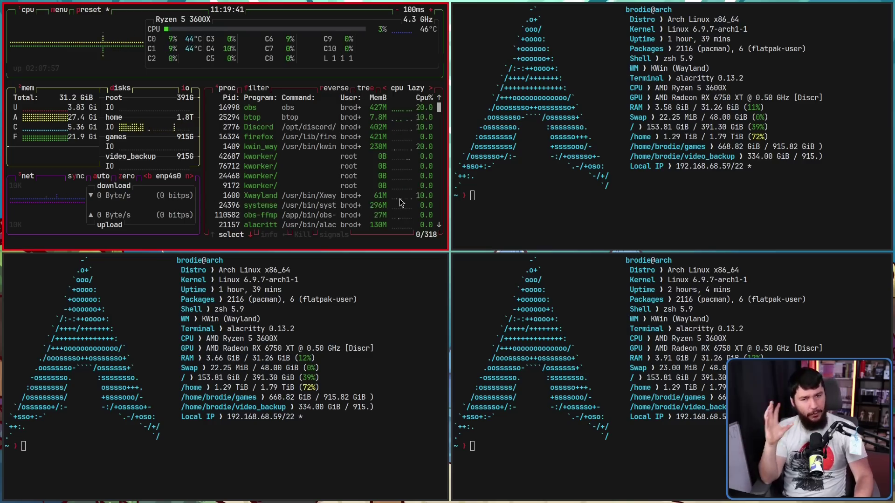
# Cycle the window focus around the four tiles from btop: right, down, left and up, then right and down again.
pyautogui.press('super+l')
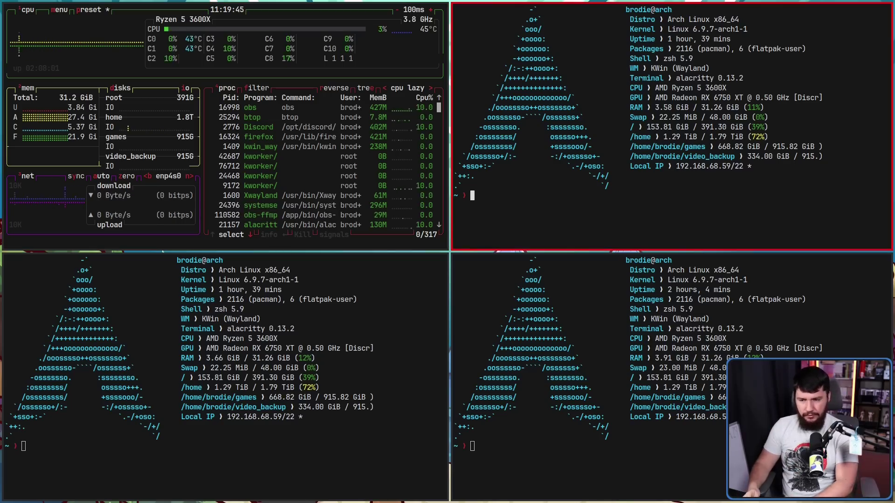
pyautogui.press('super+Down')
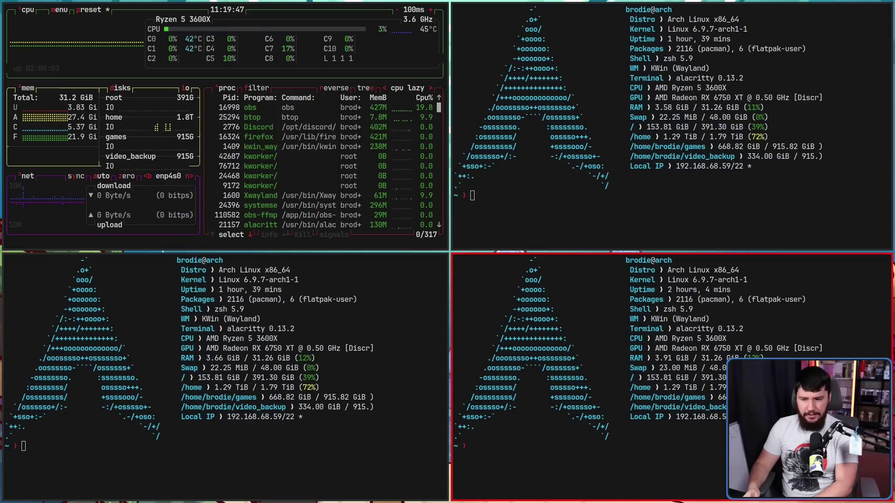
pyautogui.press('super+Left')
pyautogui.press('super+Up')
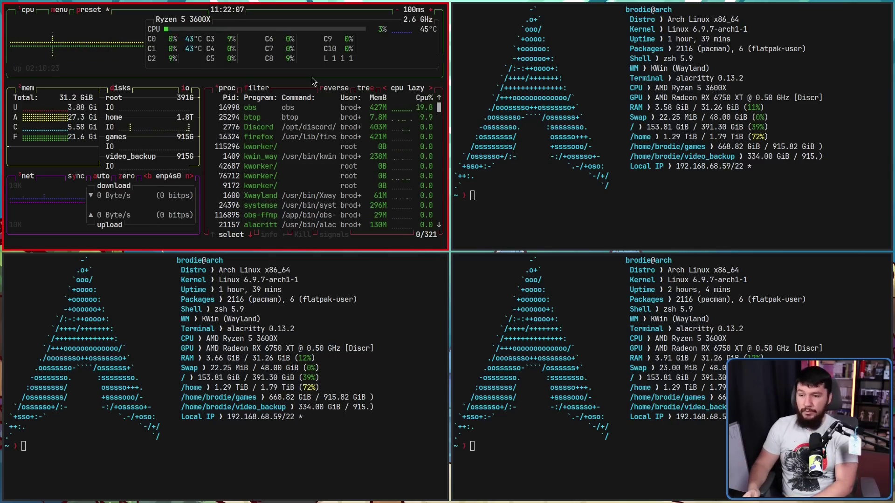
pyautogui.press('super+l')
pyautogui.press('super+j')
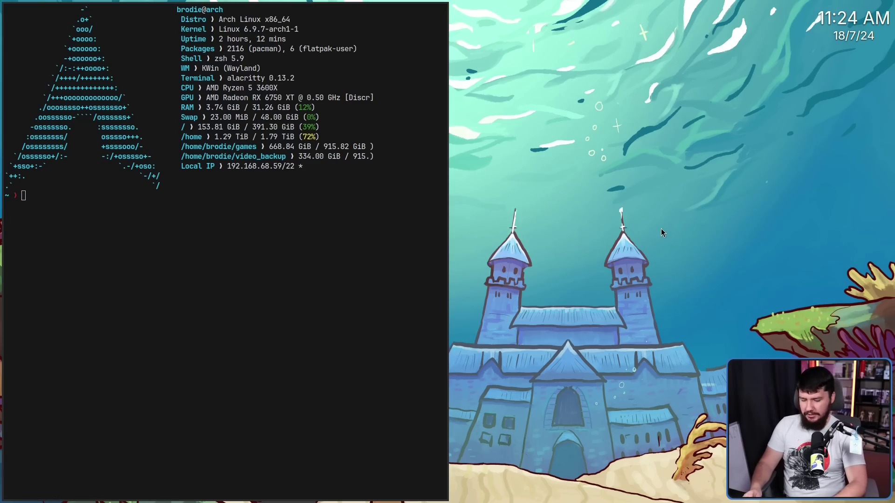
# Open three more terminals next to the existing one, focusing the left tile after the first new terminal.
pyautogui.press('super+Return')
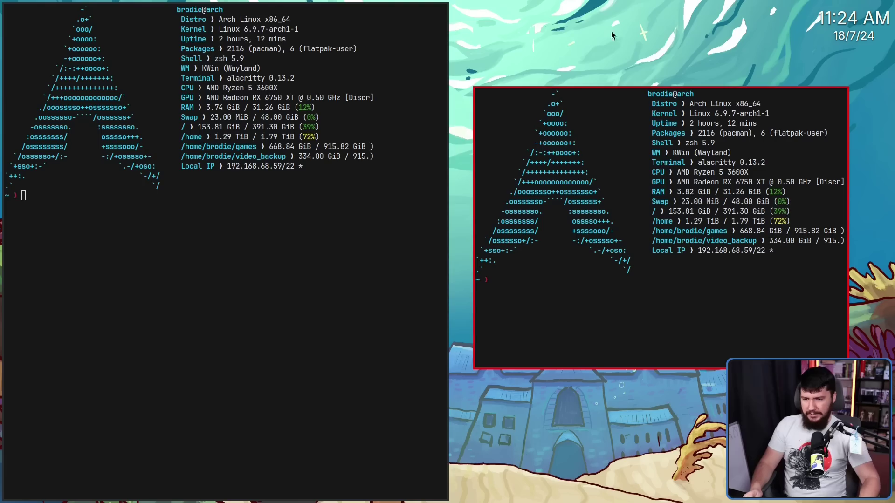
pyautogui.click(260, 142)
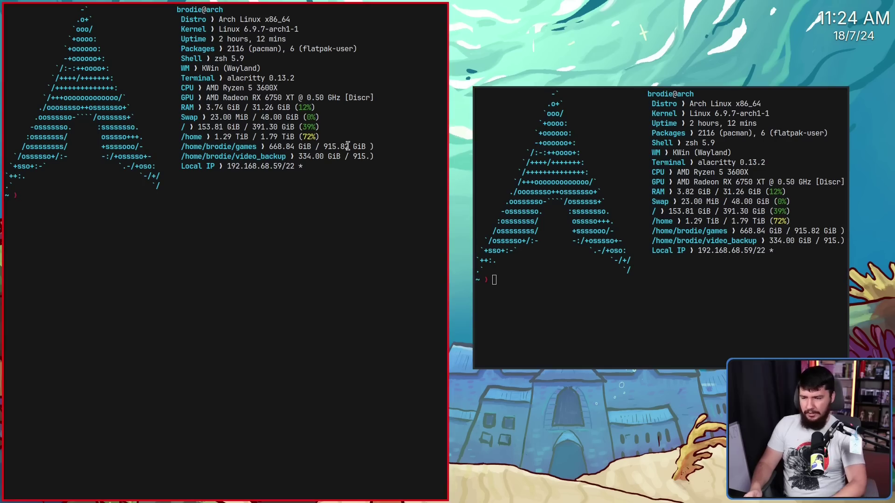
pyautogui.press('super+Return')
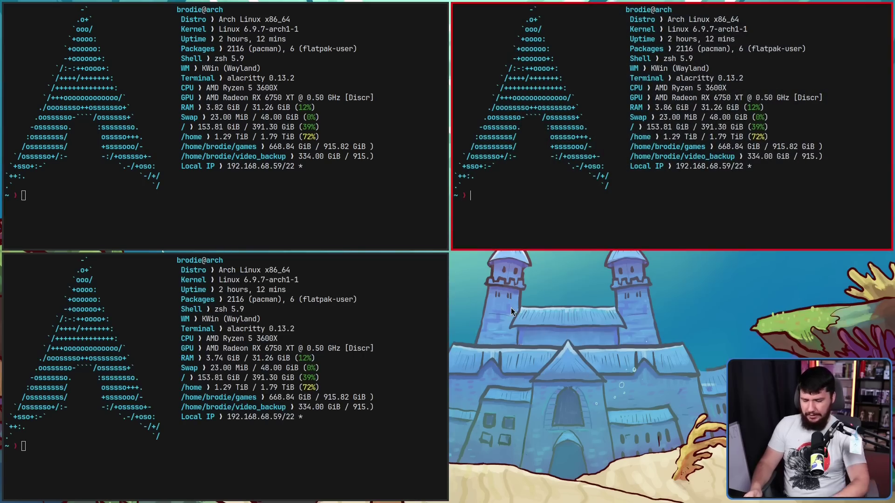
pyautogui.press('super+Return')
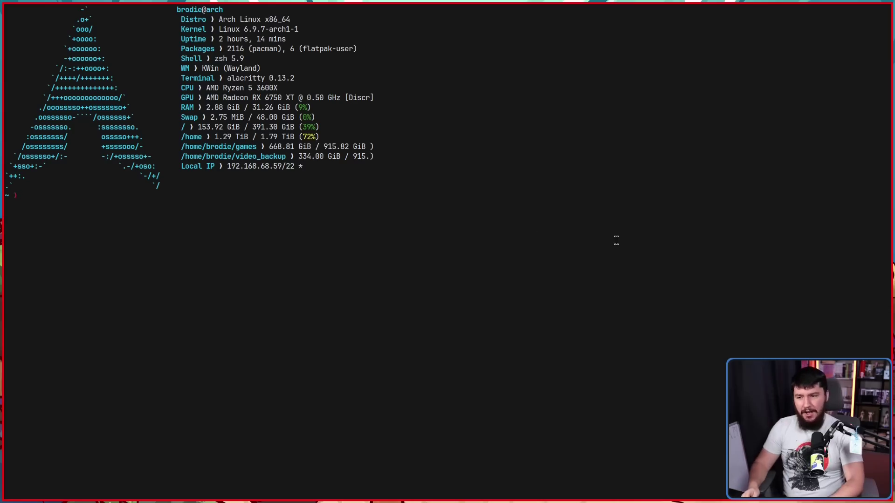
# Open two additional terminals alongside the single terminal that fills the desktop.
pyautogui.press('super+Return')
pyautogui.press('super+Return')
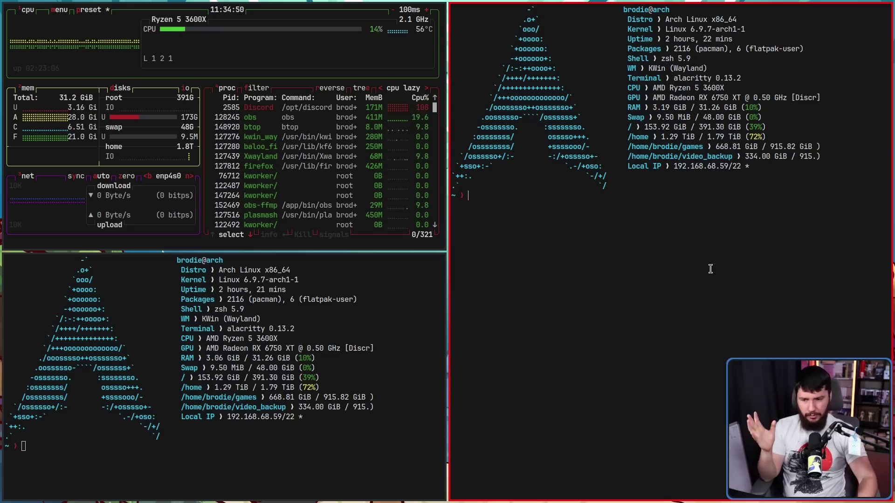
# Open a fourth terminal beside the three tiled windows, and open and close one more.
pyautogui.press('super+Return')
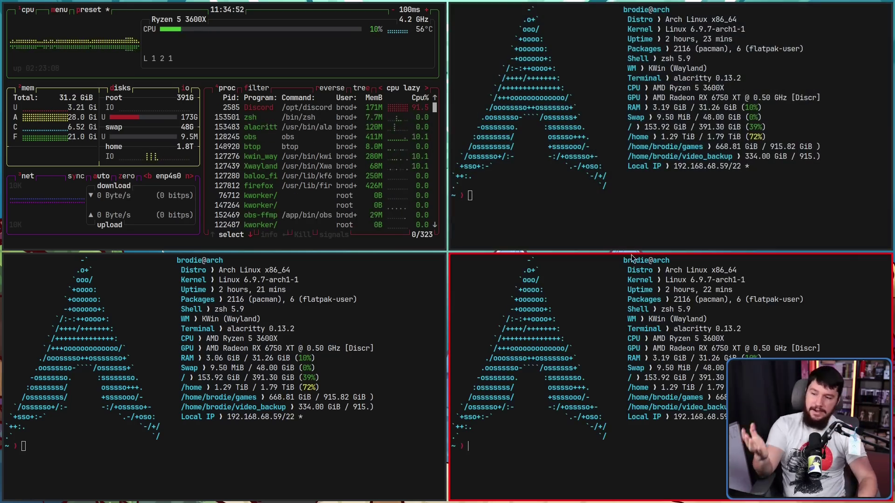
pyautogui.press('super+Return')
pyautogui.press('super+q')
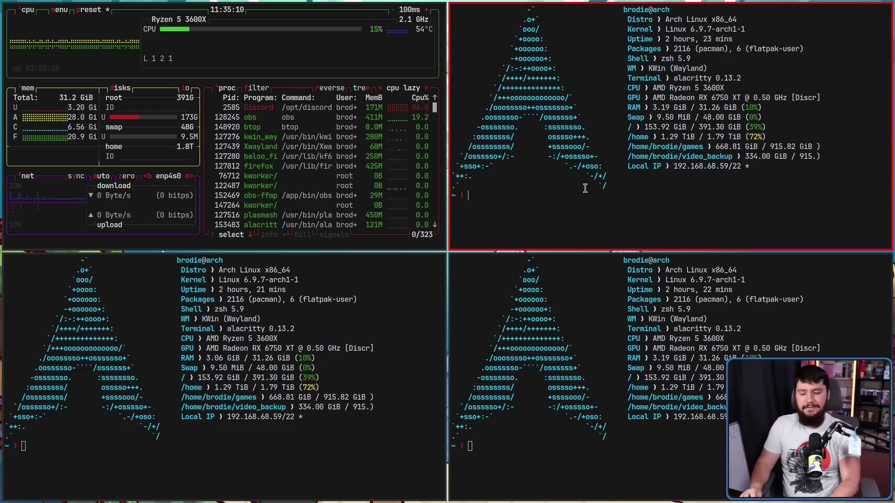
# Cycle the tiling engine from Half to Three Column, and open and close an extra terminal.
pyautogui.press('super+shift+backslash')
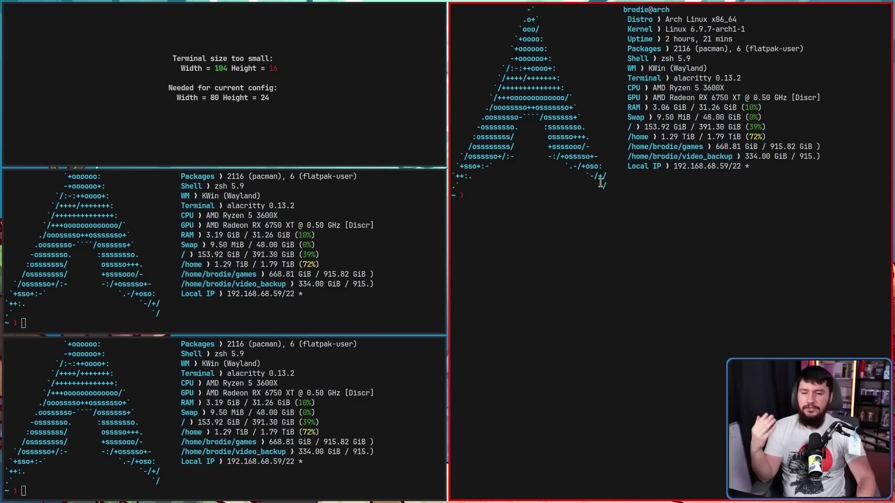
pyautogui.press('super+backslash')
pyautogui.press('super+Return')
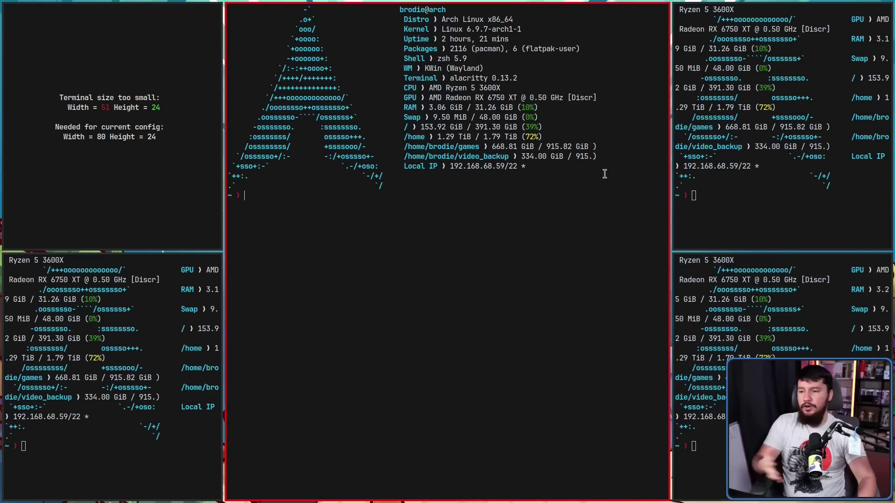
pyautogui.press('super+q')
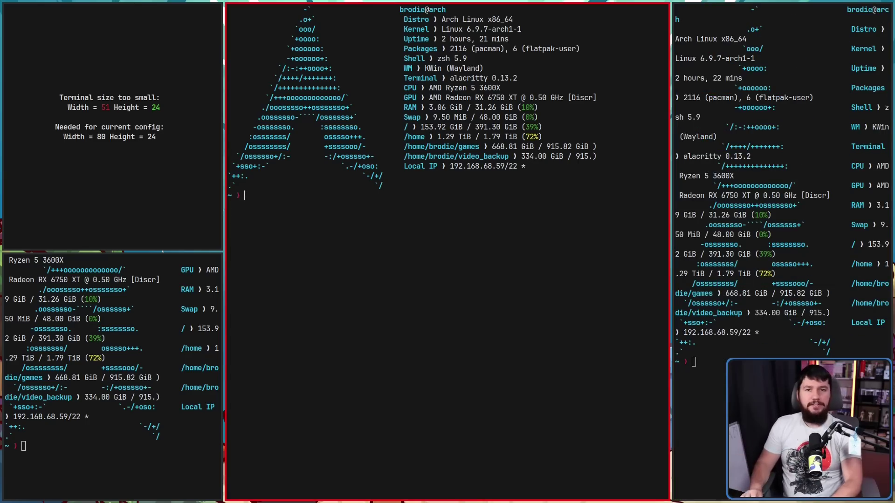
# Switch the desktop to the Monocle layout and move the stacked btop and terminal windows around.
pyautogui.press('super+m')
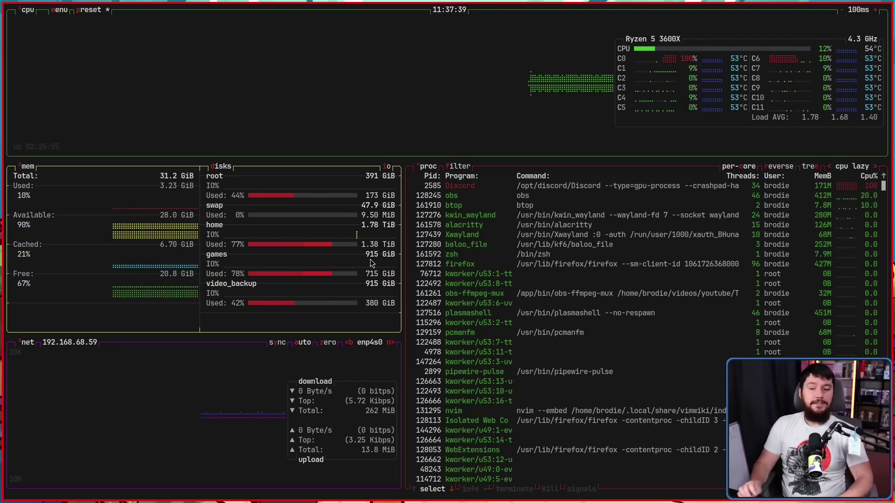
pyautogui.press('super+f')
pyautogui.moveTo(418, 166)
pyautogui.mouseDown()
pyautogui.moveTo(434, 183)
pyautogui.moveTo(371, 192)
pyautogui.moveTo(405, 198)
pyautogui.moveTo(405, 177)
pyautogui.mouseUp()
pyautogui.press('super+bar')
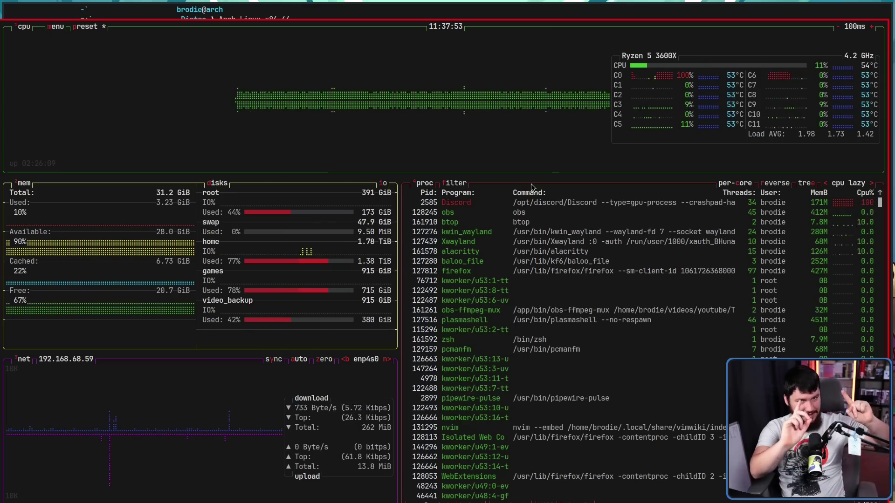
pyautogui.moveTo(624, 177); pyautogui.dragTo(628, 180)
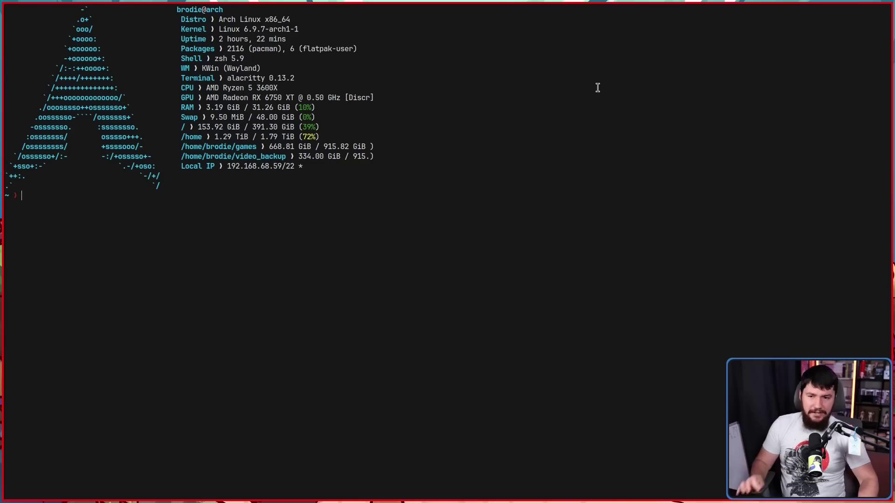
pyautogui.moveTo(597, 88); pyautogui.dragTo(613, 150)
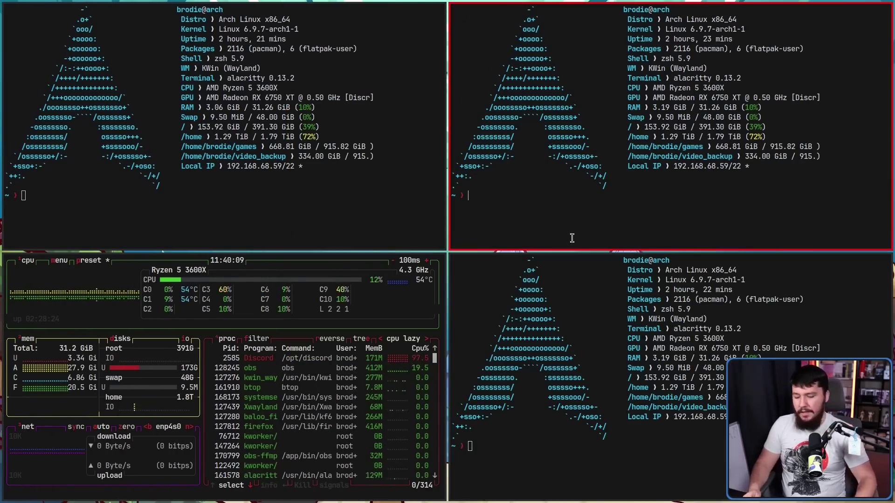
# Float the lower-right terminal in the four-window layout, move it upward and return it to tiling.
pyautogui.press('super+shift+space')
pyautogui.moveTo(618, 329); pyautogui.dragTo(616, 217)
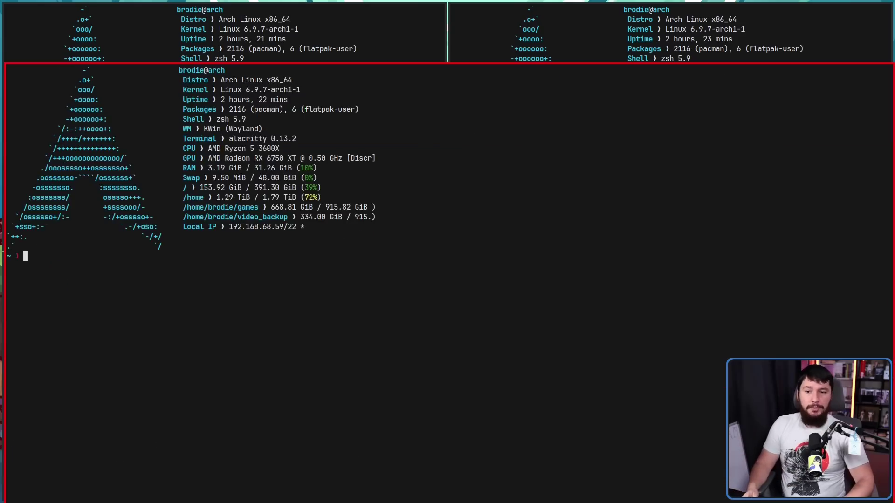
pyautogui.press('super+shift+space')
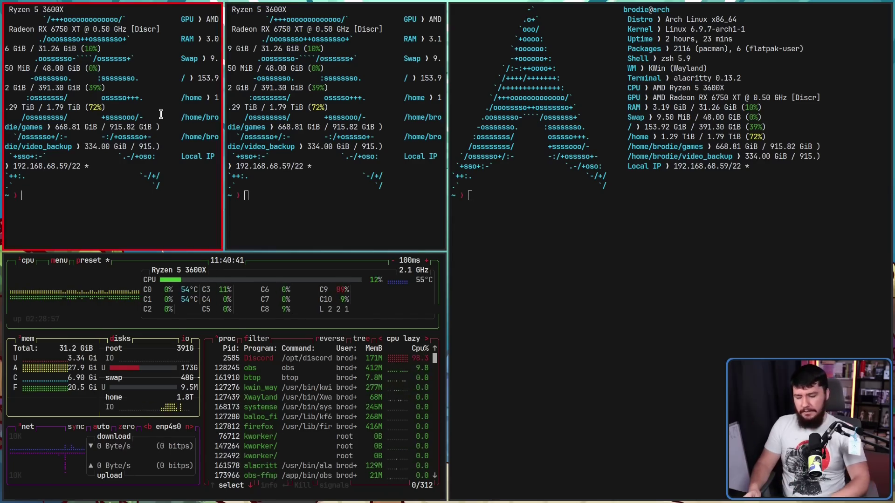
# Float the upper-left terminal, move it rightward and retile it, and float it once more over the right tile.
pyautogui.press('super+shift+space')
pyautogui.moveTo(179, 116); pyautogui.dragTo(533, 168)
pyautogui.press('super+shift+space')
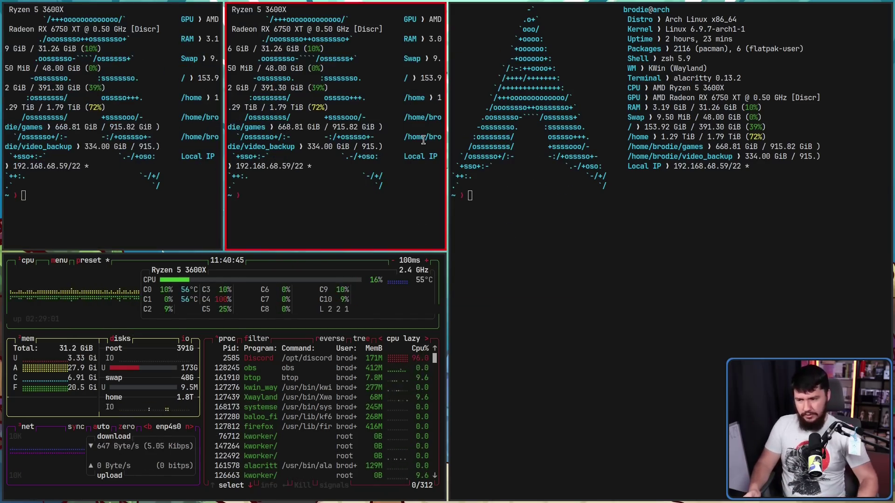
pyautogui.press('super+shift+space')
pyautogui.moveTo(419, 139); pyautogui.dragTo(551, 192)
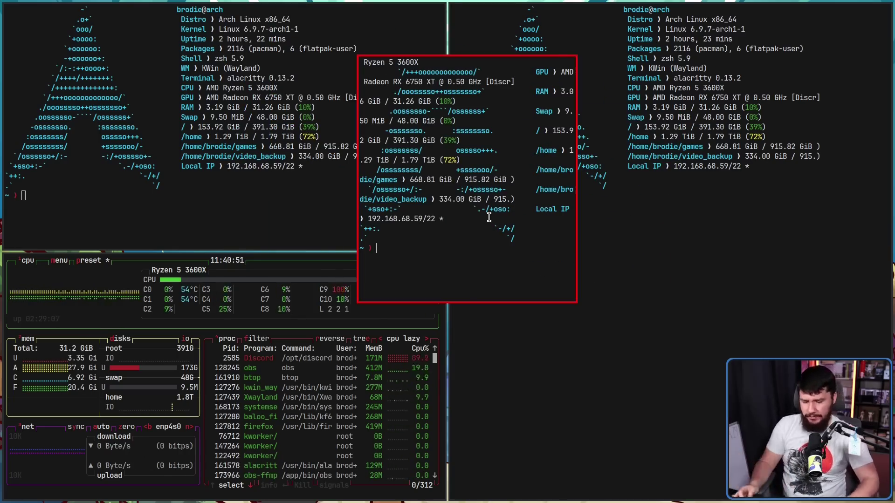
# Toggle fullscreen repeatedly on the tiled windows, leaving btop fullscreen.
pyautogui.press('super+f')
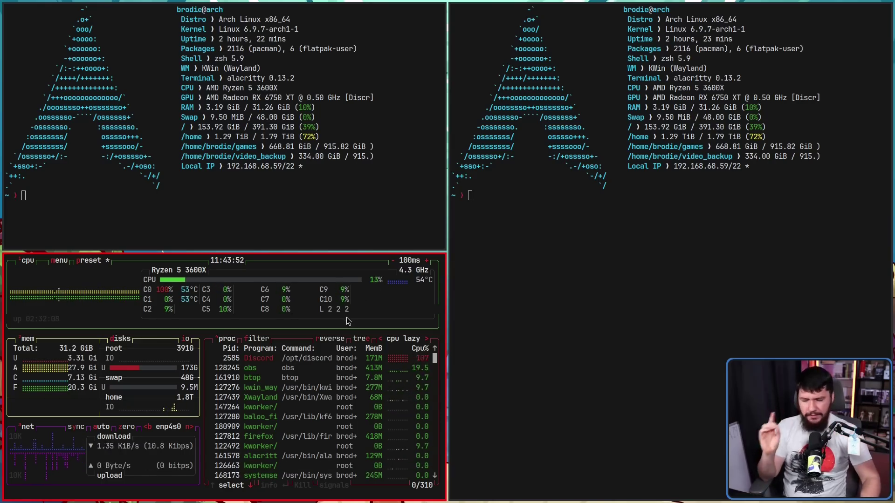
pyautogui.press('super+f')
pyautogui.press('super+f')
pyautogui.press('super+f')
pyautogui.press('super+f')
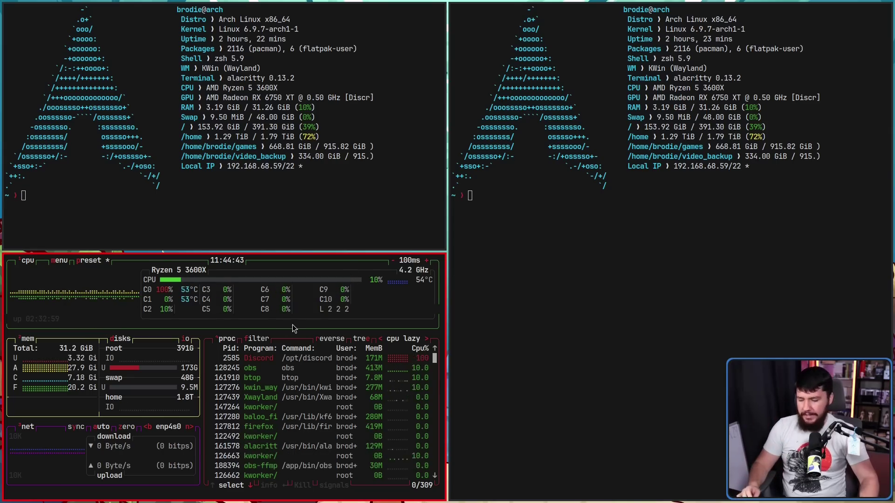
pyautogui.press('super+f')
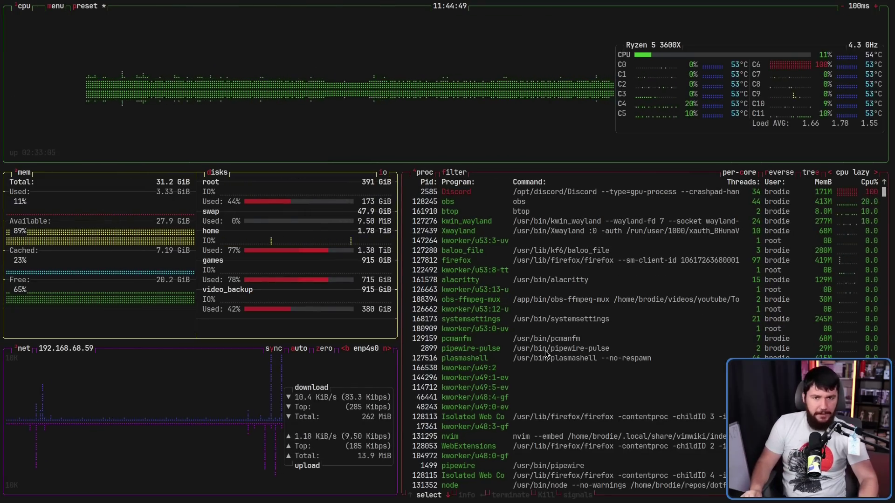
# Switch to the browser desktop showing the Polonium usage page and toggle the browser's fullscreen mode on and off.
pyautogui.press('super+2')
pyautogui.click(434, 374)
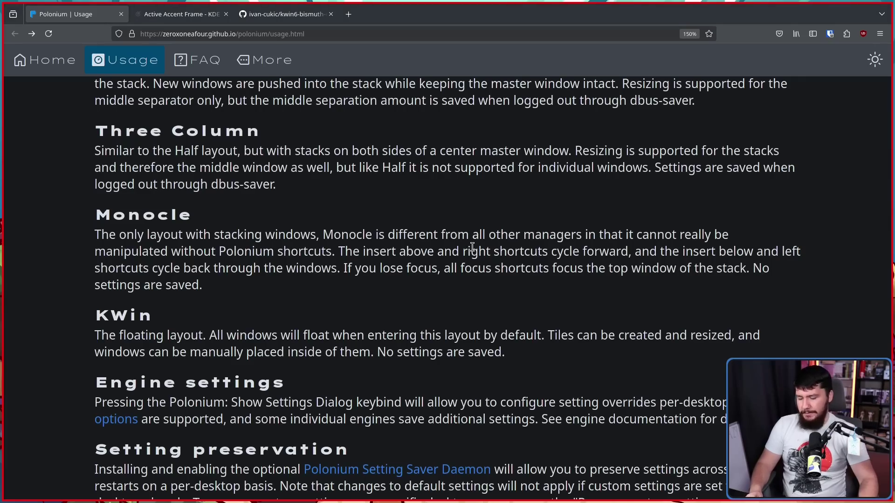
pyautogui.press('F11')
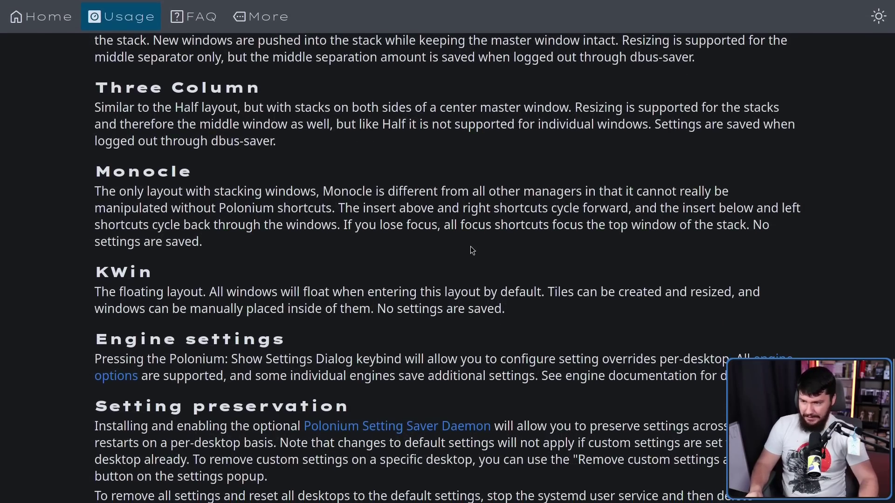
pyautogui.moveTo(483, 1)
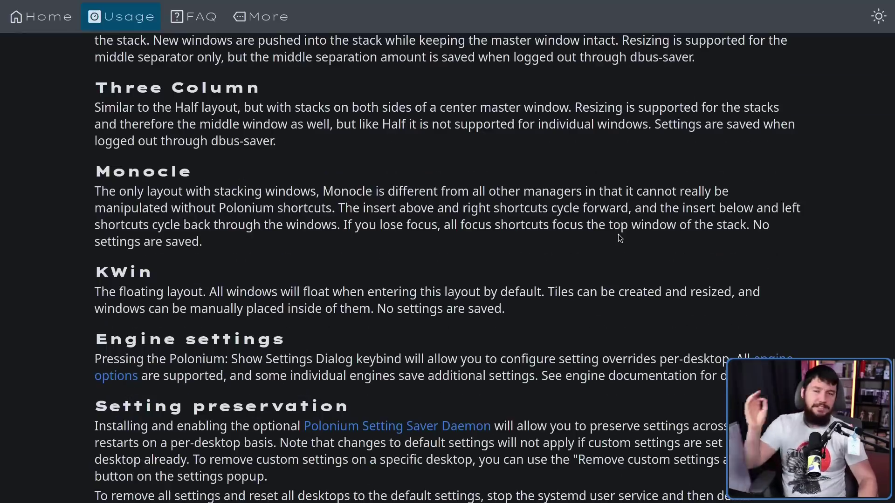
pyautogui.press('F11')
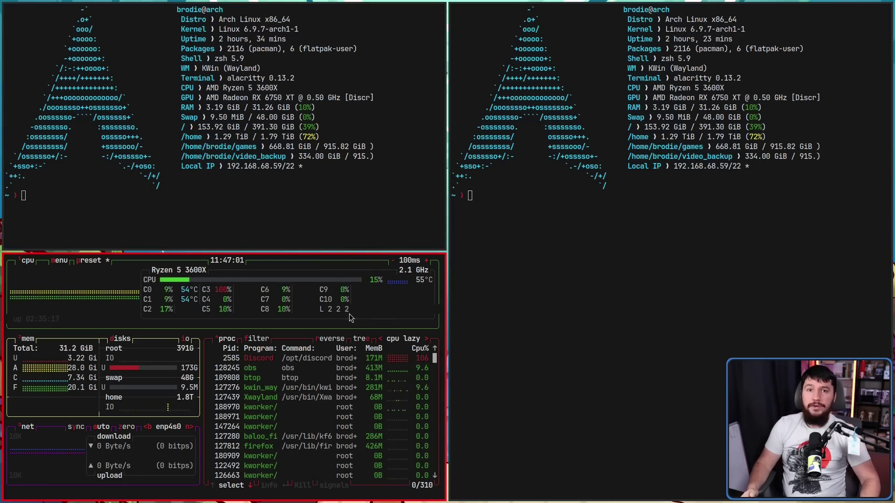
# Pull the btop window out of its lower-left tile toward the centre and toggle its fullscreen state.
pyautogui.moveTo(324, 325); pyautogui.dragTo(463, 187)
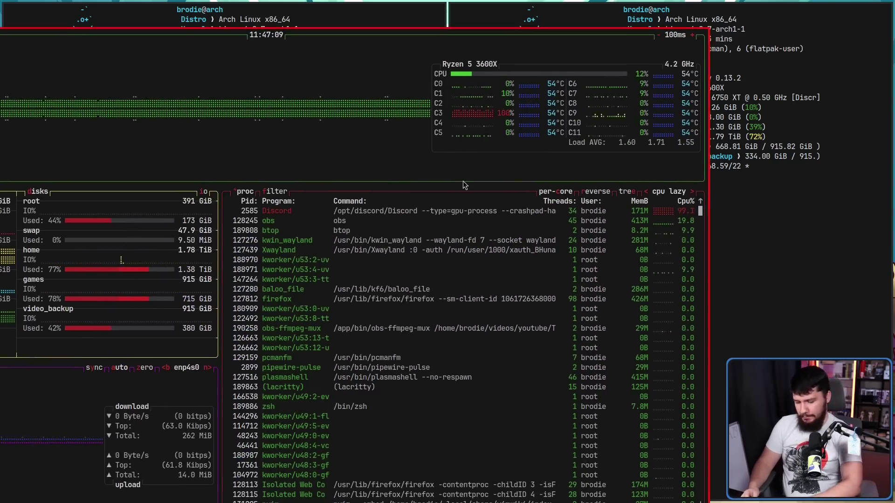
pyautogui.press('super+f')
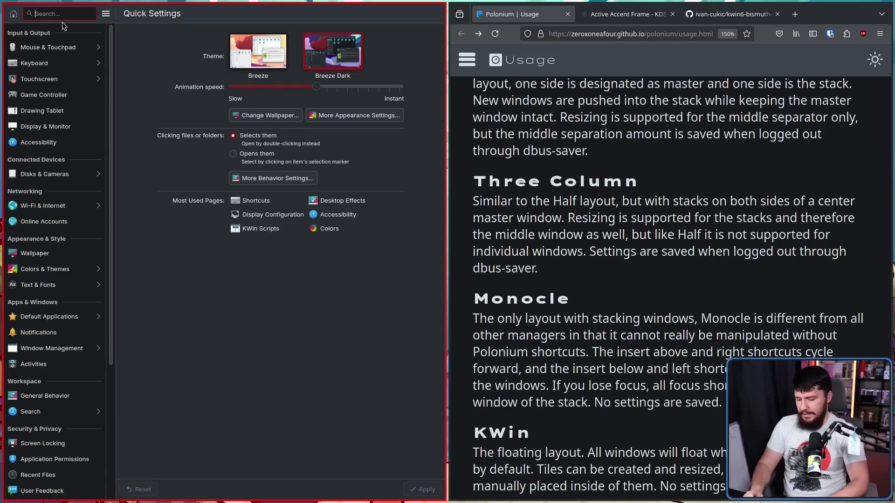
# Search System Settings for kwin, open the Polonium configuration under KWin Scripts, and move and enlarge its dialog.
pyautogui.write('kwin')
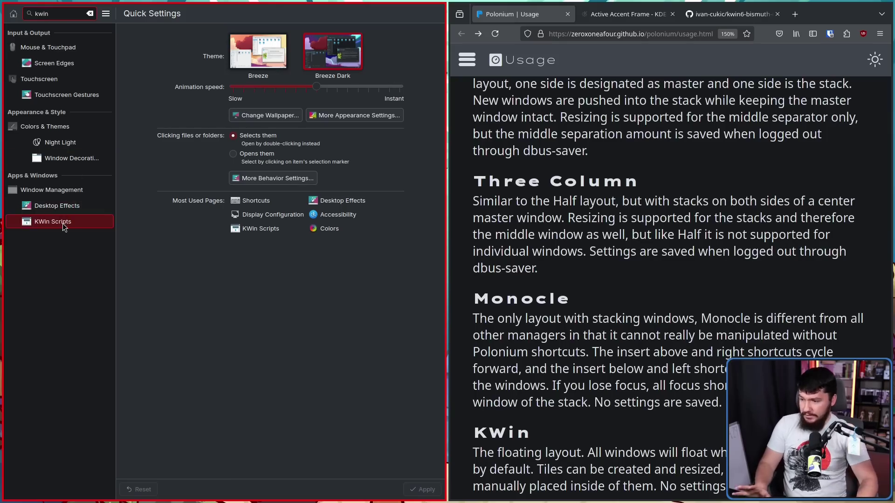
pyautogui.click(62, 223)
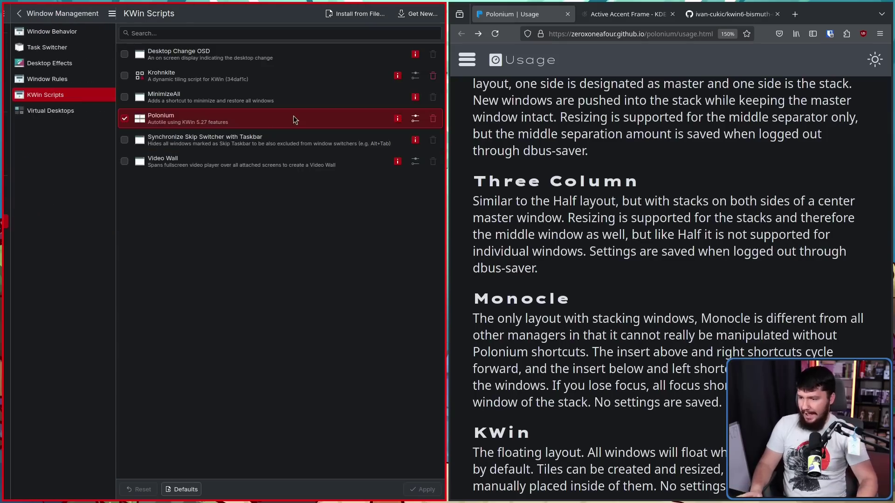
pyautogui.click(415, 118)
pyautogui.moveTo(370, 133); pyautogui.dragTo(471, 187)
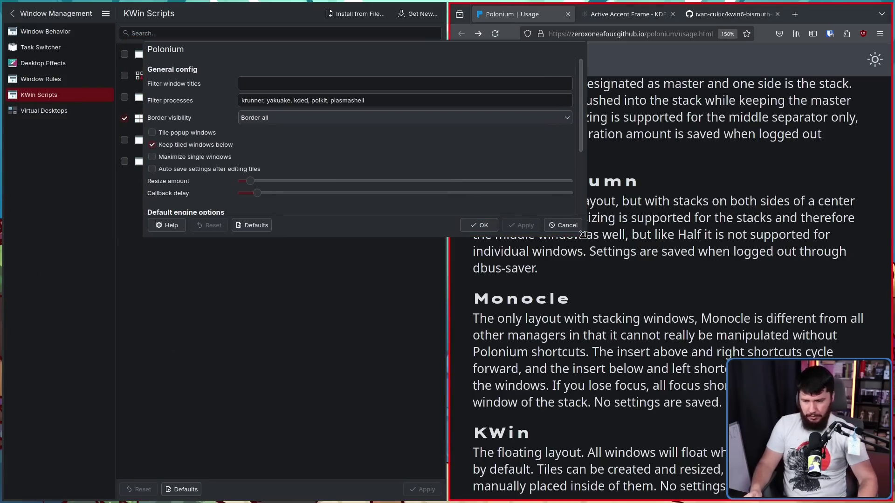
pyautogui.moveTo(583, 234); pyautogui.dragTo(706, 409)
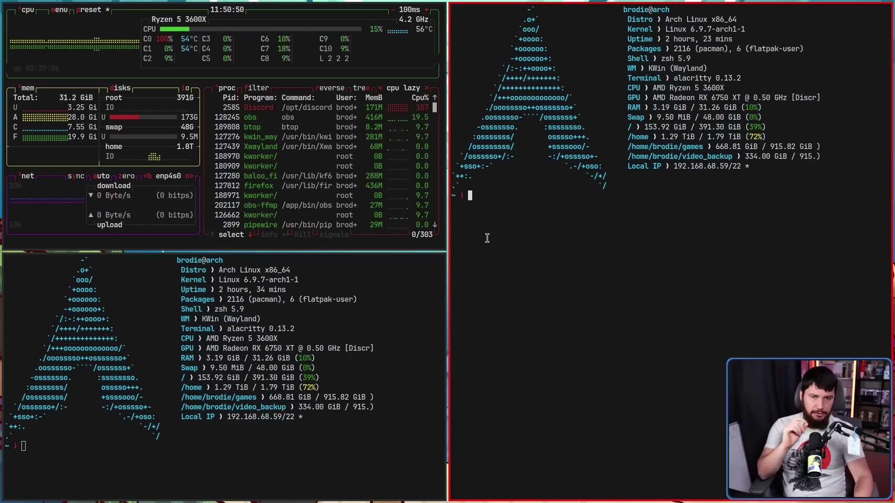
# Open Polonium's per-desktop settings popup and examine the available engine choices, keeping Binary Tree.
pyautogui.press('super+backslash')
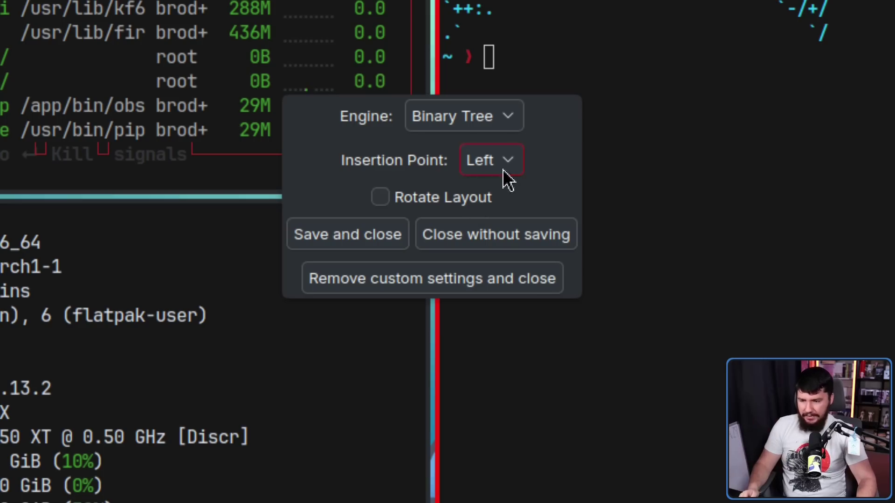
pyautogui.click(505, 120)
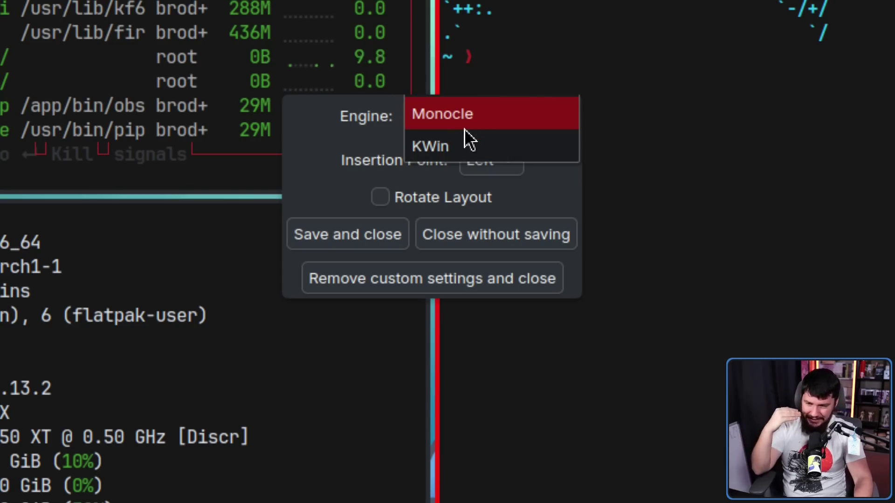
pyautogui.click(375, 137)
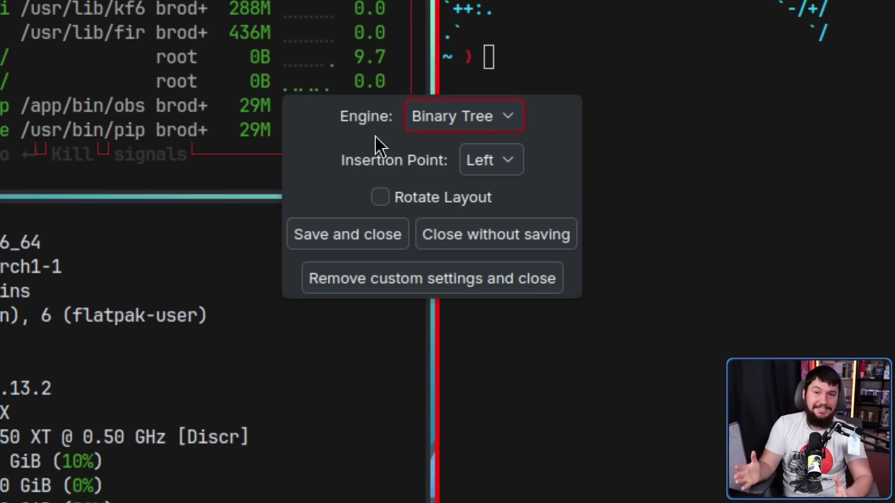
pyautogui.click(508, 120)
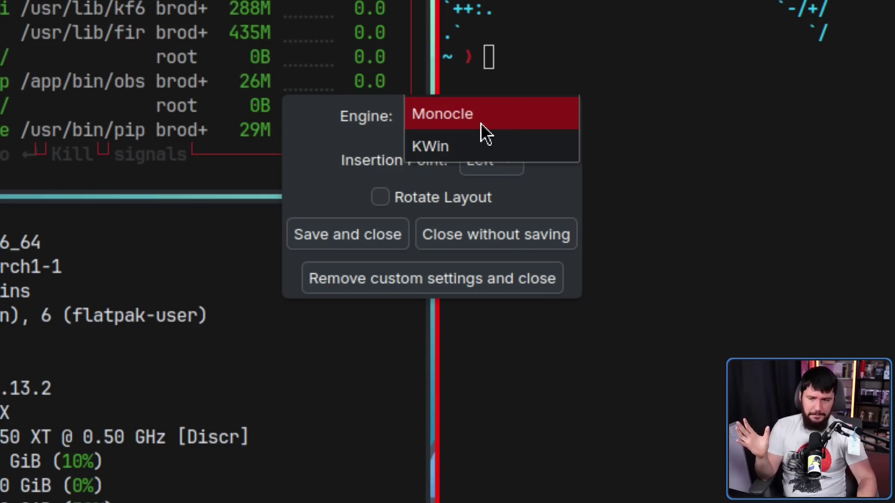
pyautogui.click(466, 125)
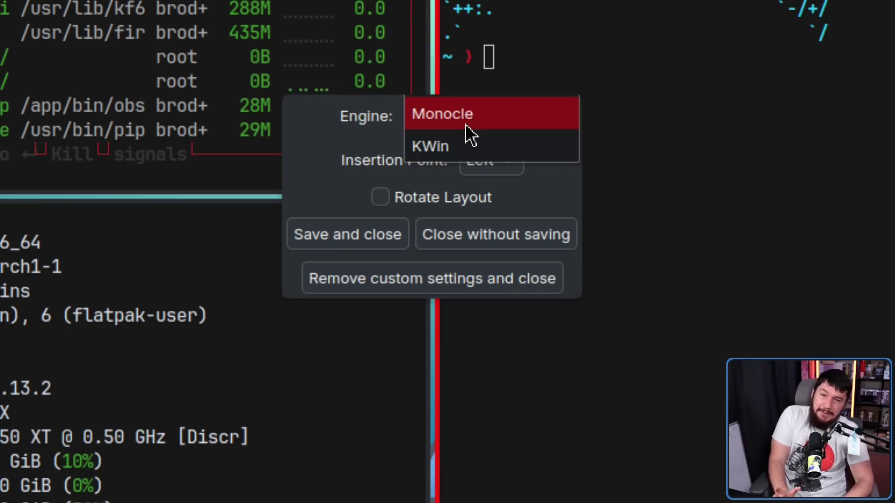
pyautogui.press('Escape')
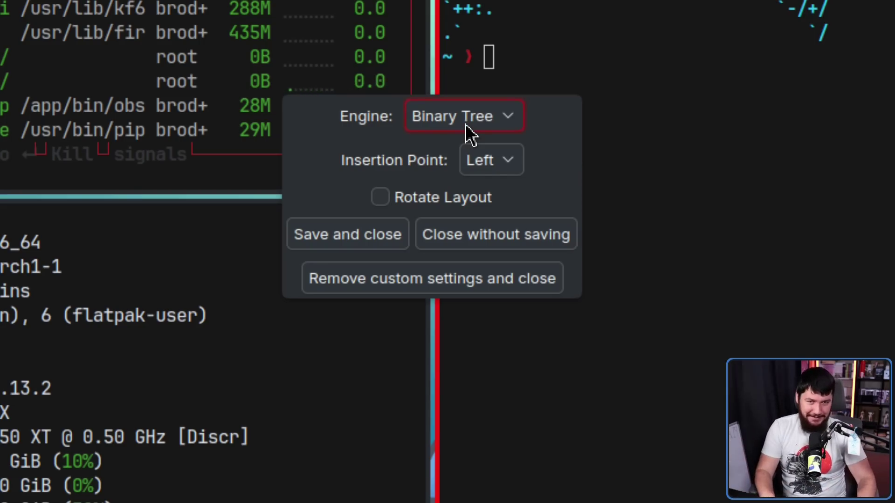